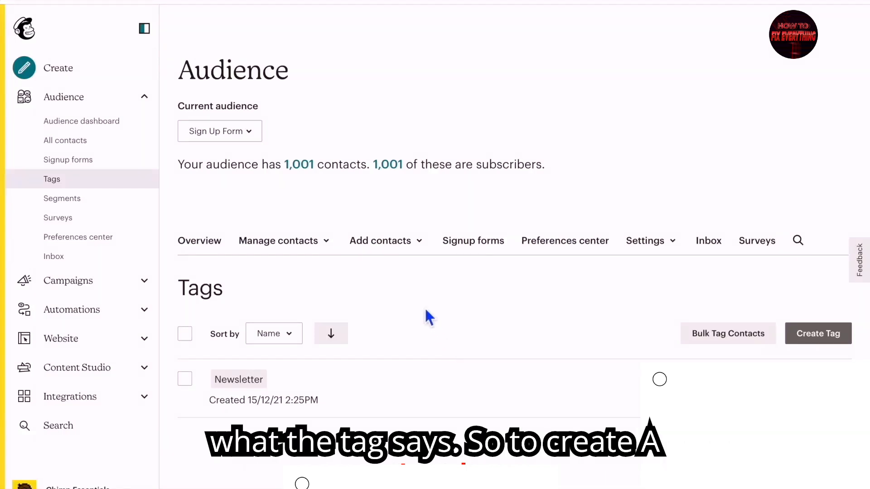
Create a new tag named Buyer
left_click(838, 347)
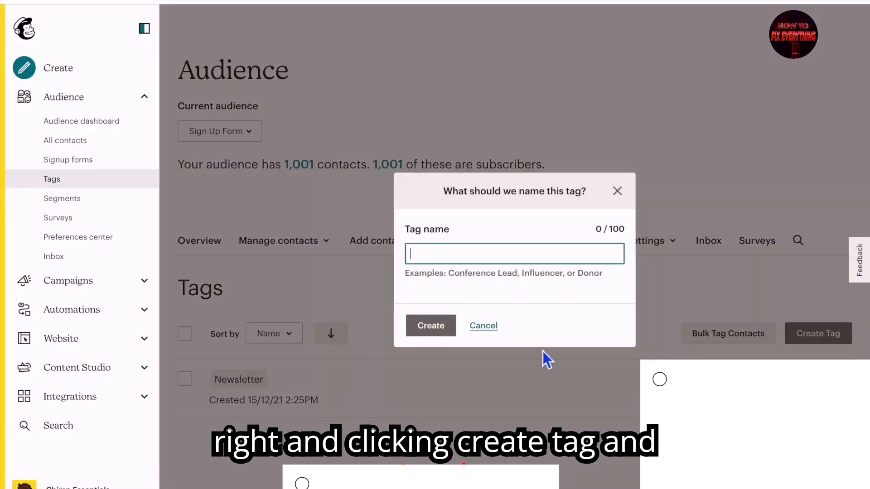
type("Buyer")
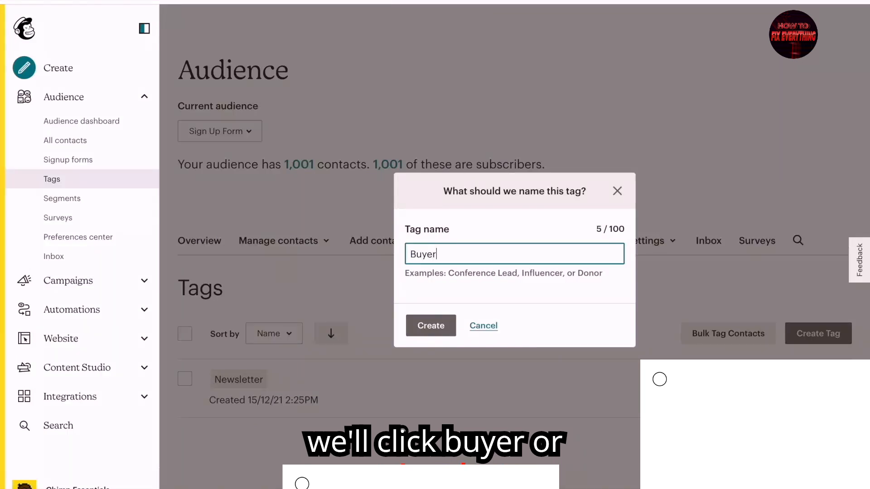
left_click(436, 329)
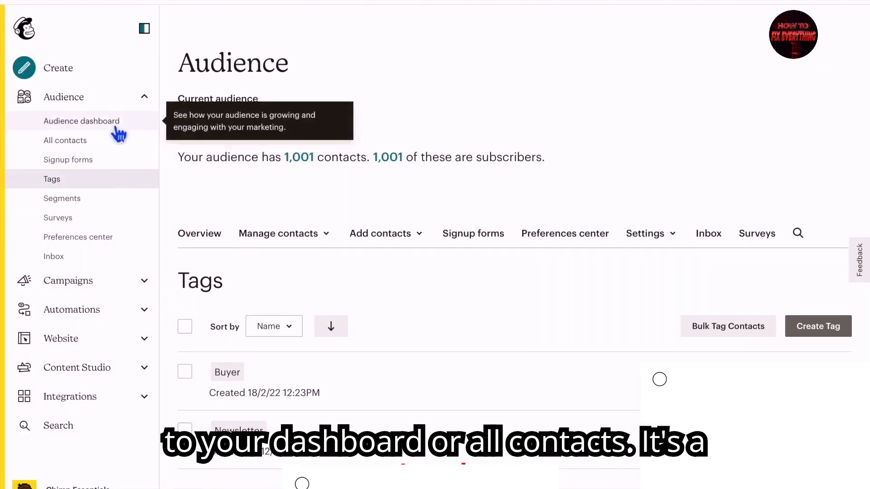
Apply the Buyer tag to the first four contacts in All contacts
left_click(91, 141)
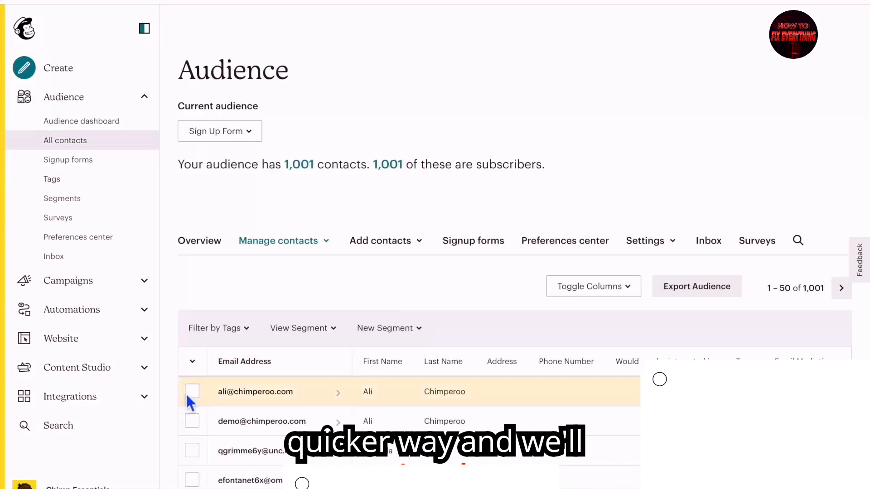
left_click(195, 393)
left_click(192, 419)
left_click(192, 449)
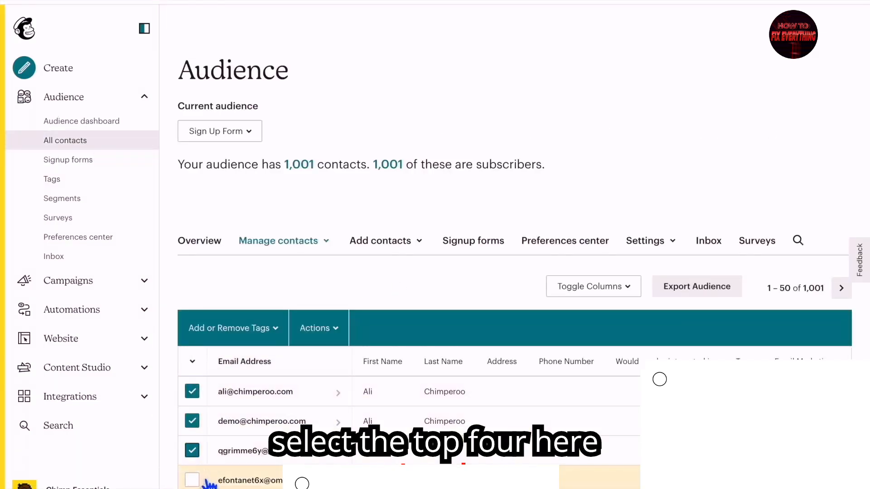
left_click(193, 478)
left_click(276, 329)
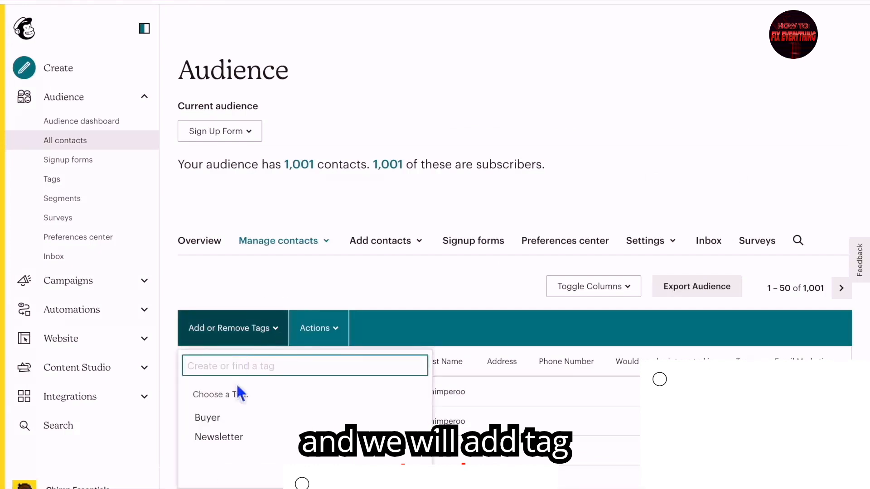
left_click(218, 419)
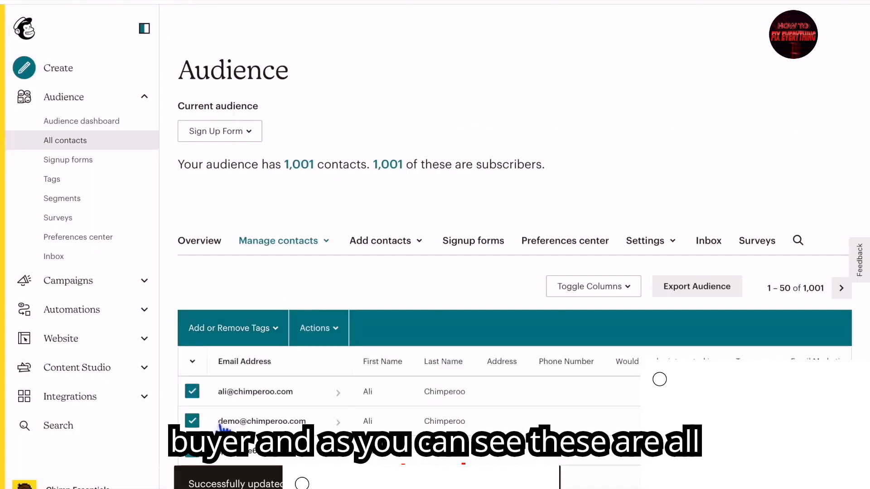
scroll(626, 341, "down", 3)
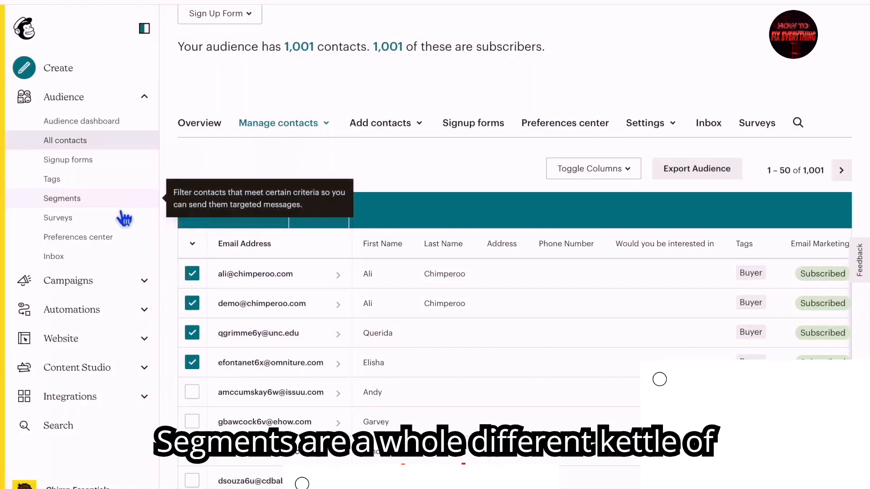
Start a new segment from the audience's Regular segments list
left_click(102, 200)
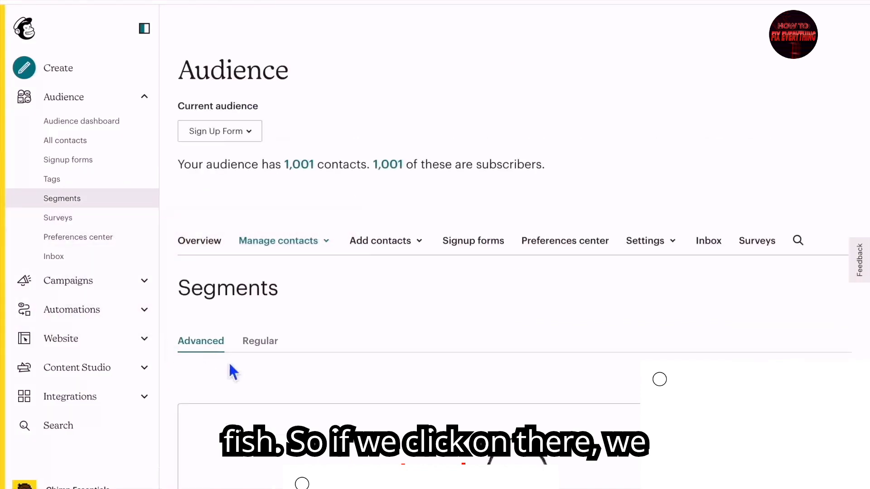
left_click(267, 346)
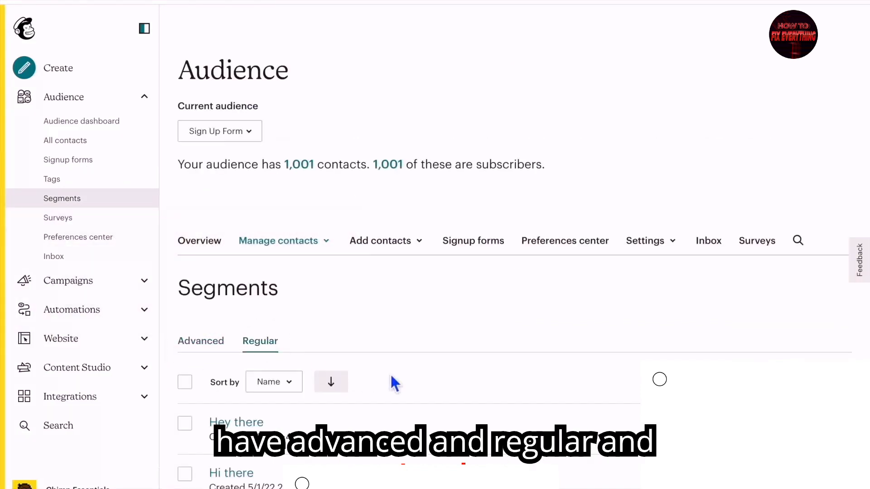
scroll(389, 373, "down", 2)
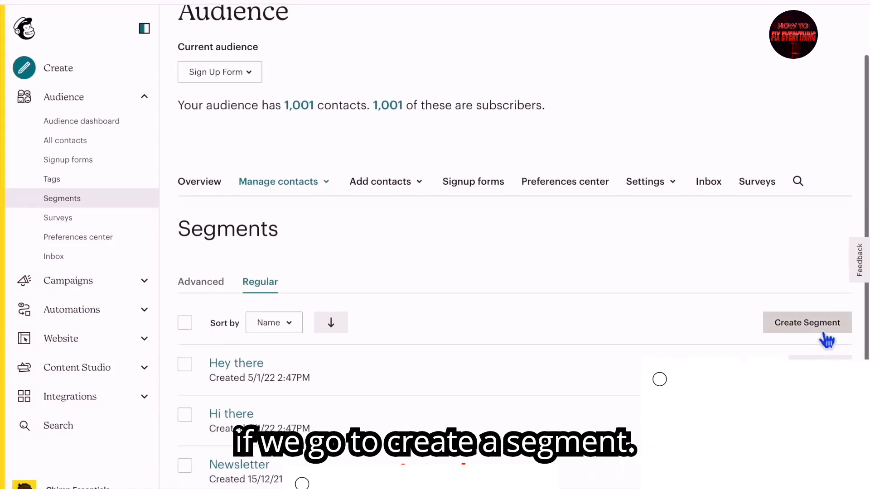
left_click(818, 329)
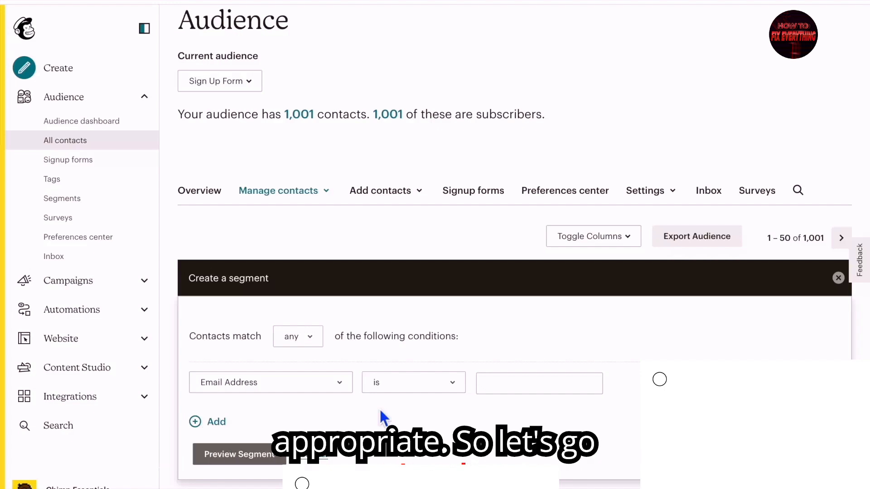
Set the condition to Tags, contact is tagged, Buyer, then browse the other condition fields
left_click(340, 385)
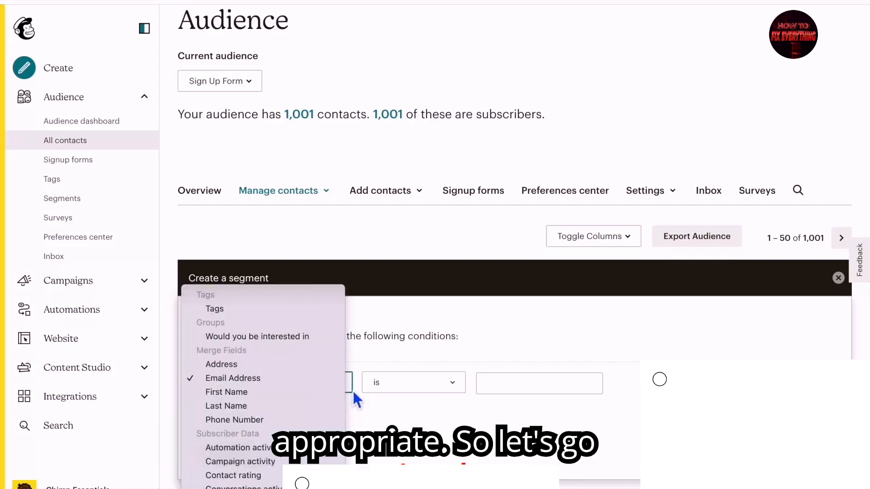
left_click(276, 315)
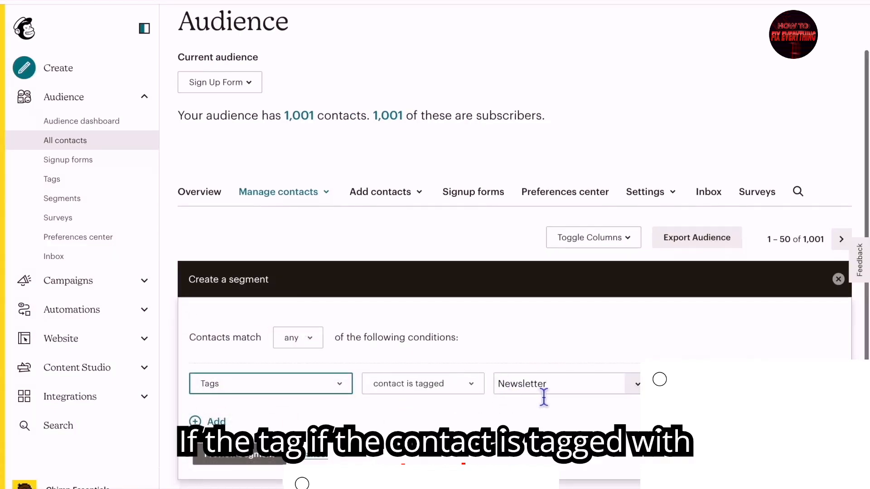
left_click(634, 383)
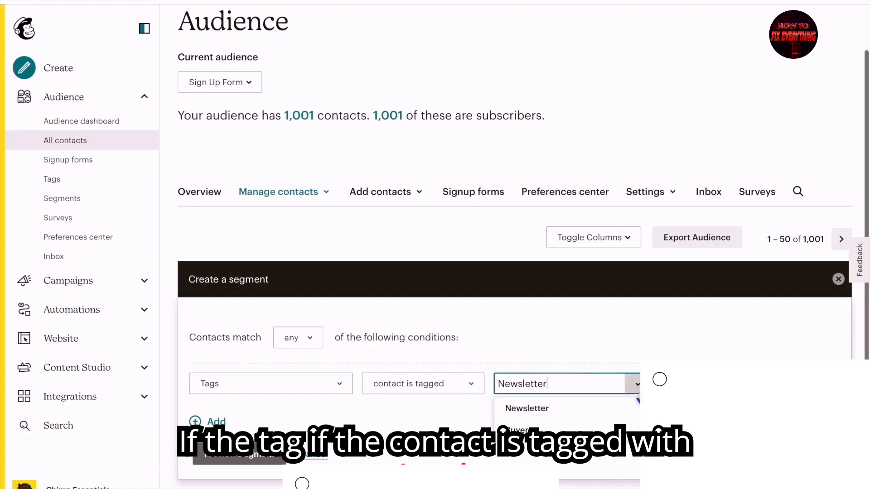
left_click(601, 437)
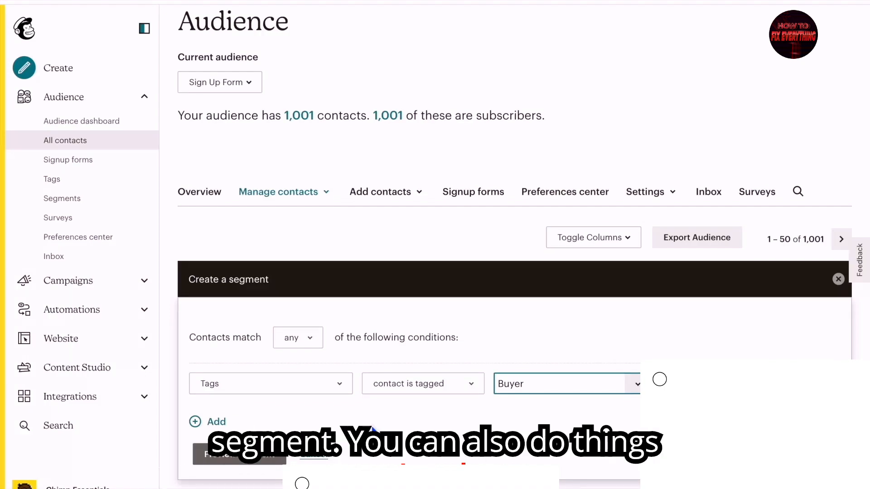
left_click(338, 382)
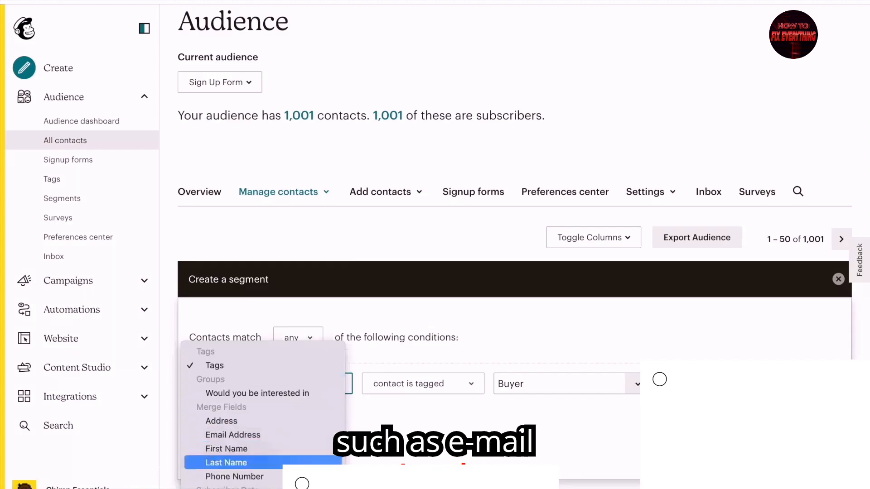
scroll(312, 463, "down", 5)
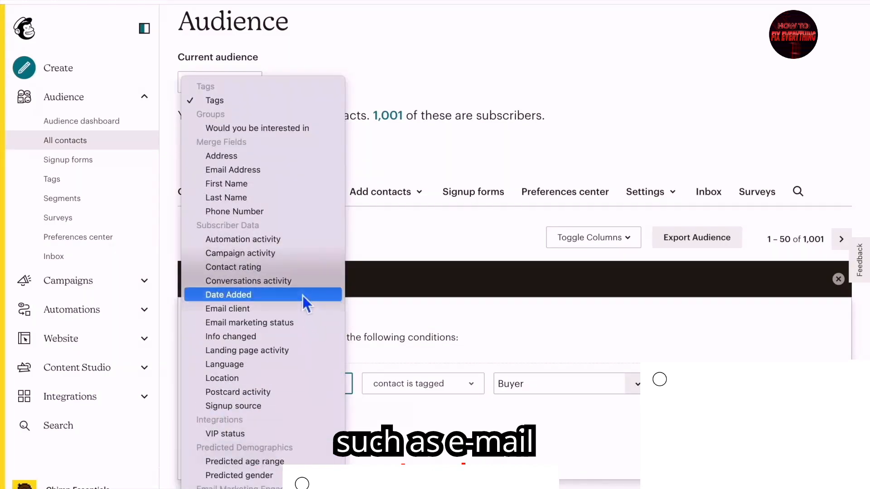
Change the condition to Campaign activity, did not open, All of the Last 5 Campaigns
left_click(281, 257)
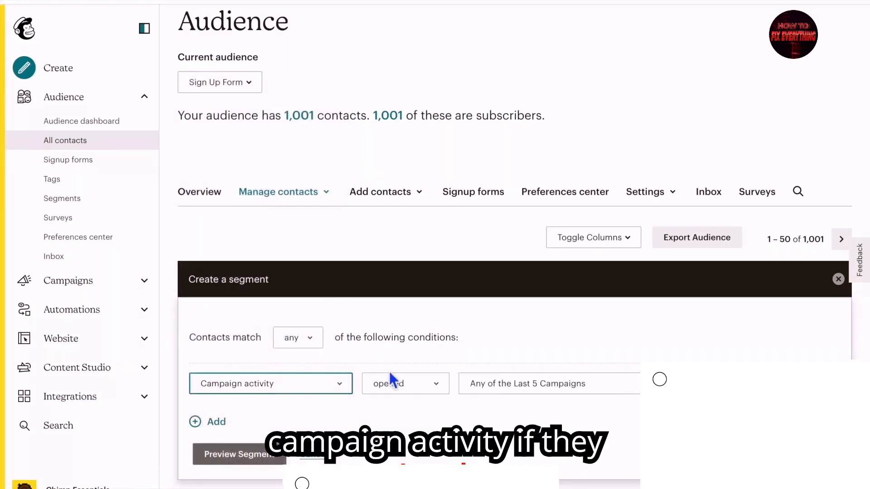
left_click(435, 383)
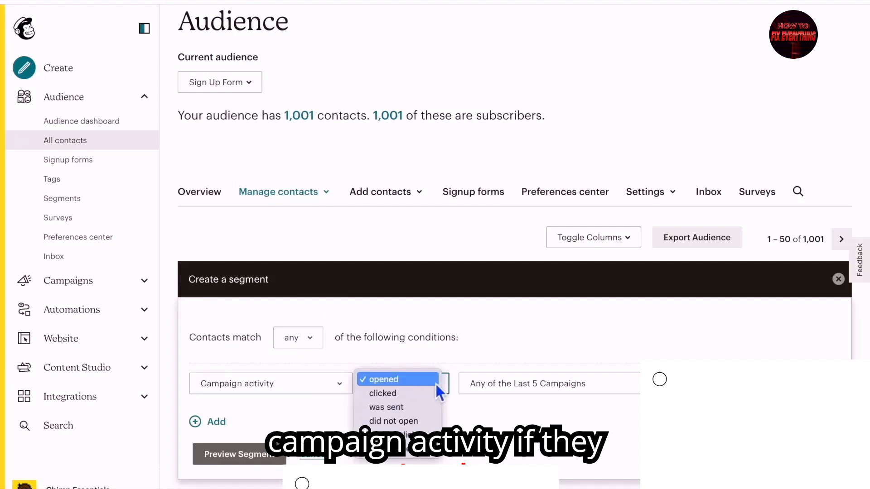
left_click(396, 419)
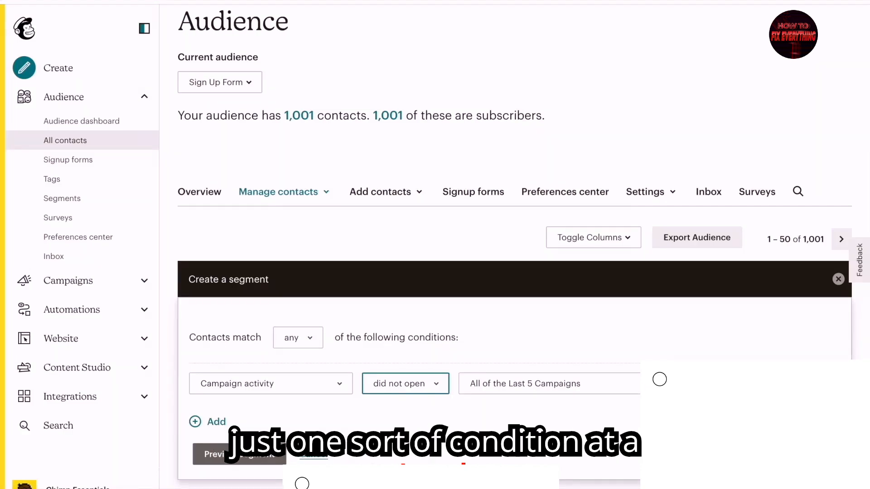
Start creating a new group from Manage contacts > Groups, shown as checkboxes
left_click(313, 199)
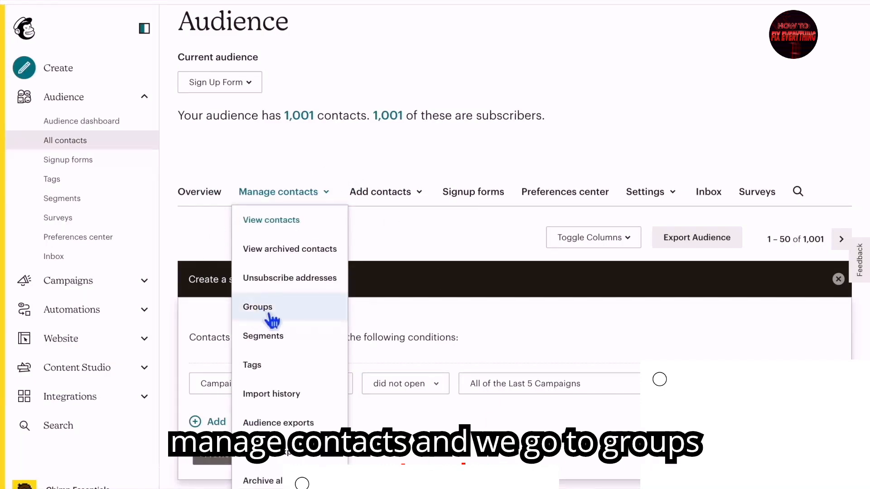
left_click(257, 307)
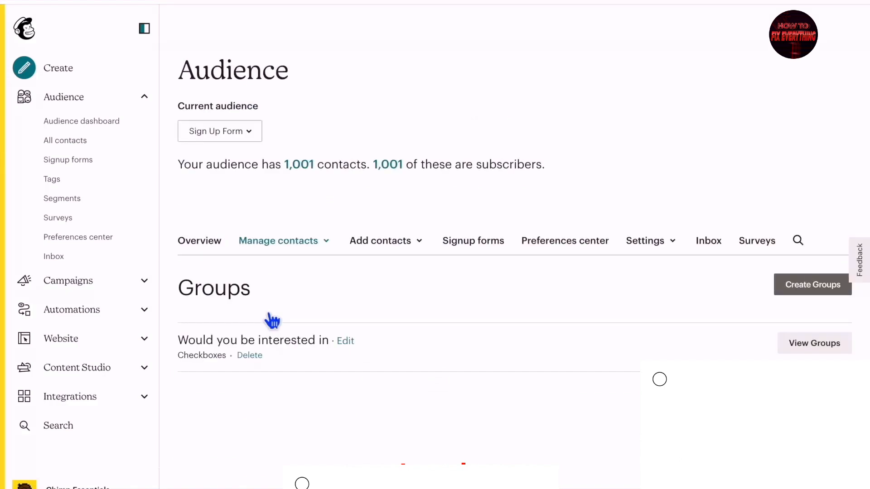
left_click(814, 291)
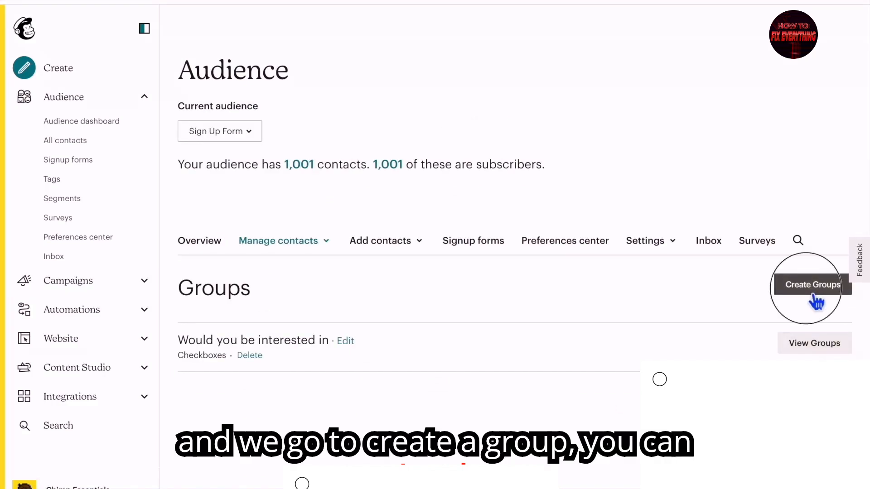
scroll(621, 358, "down", 3)
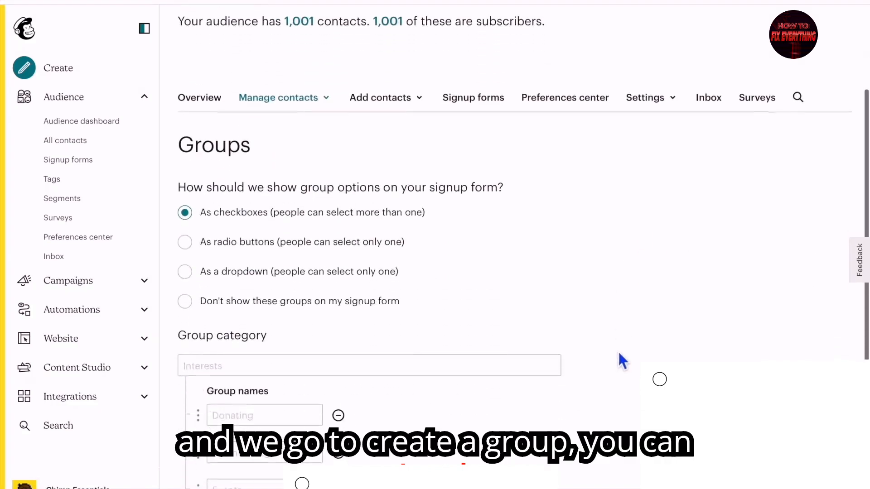
scroll(618, 353, "down", 1)
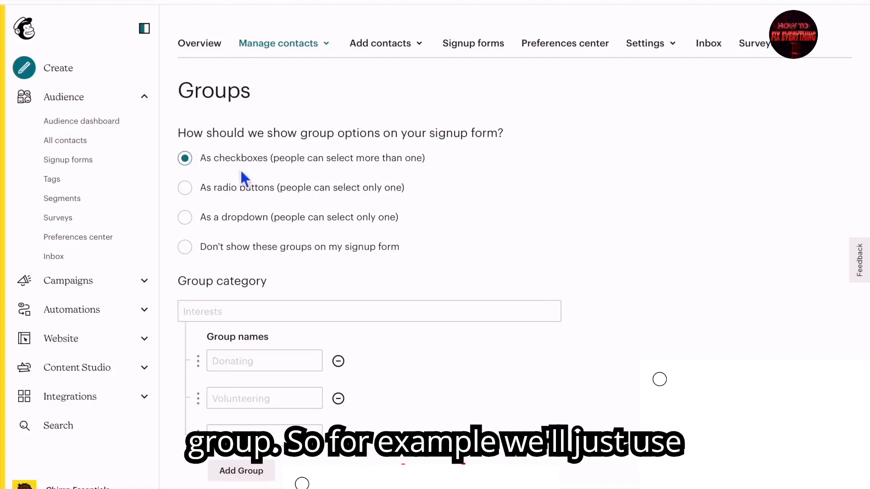
Fill in the three group names: discounts, news and products
left_click(278, 362)
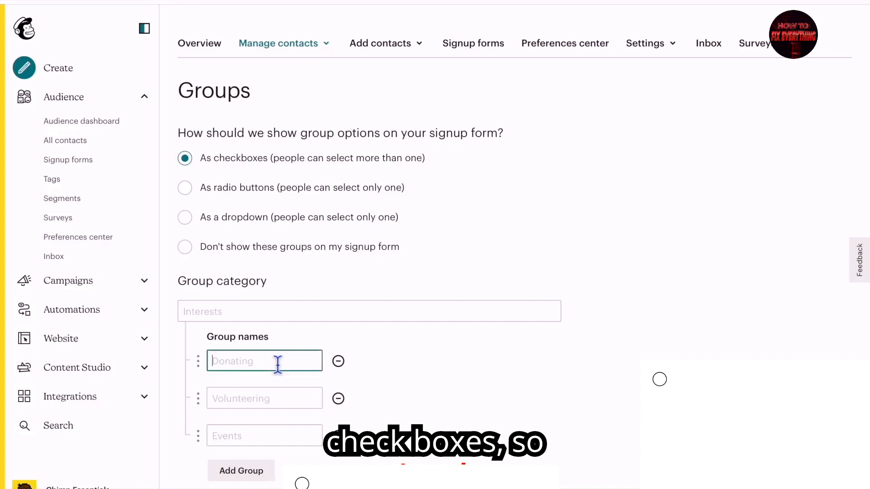
type("dis")
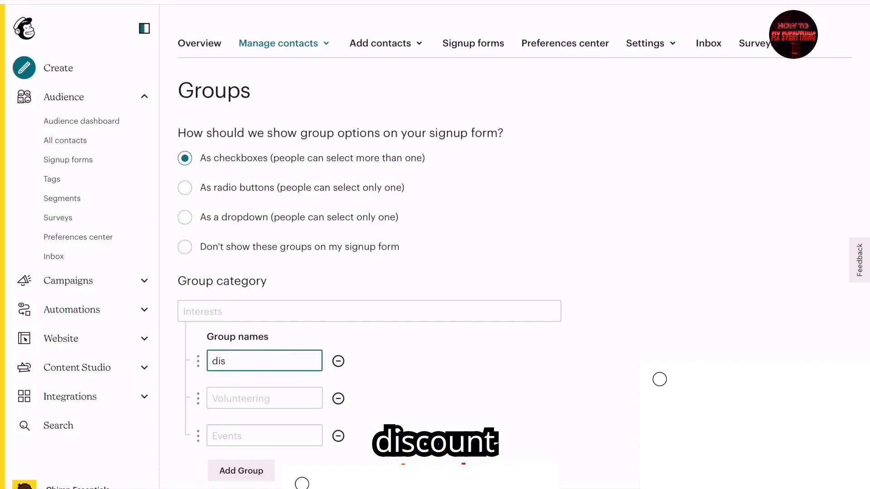
type("counts")
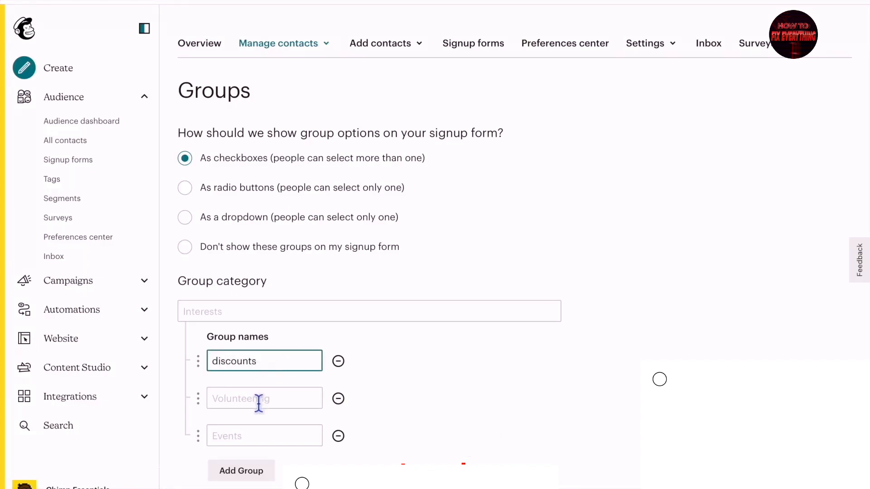
left_click(258, 403)
type("news")
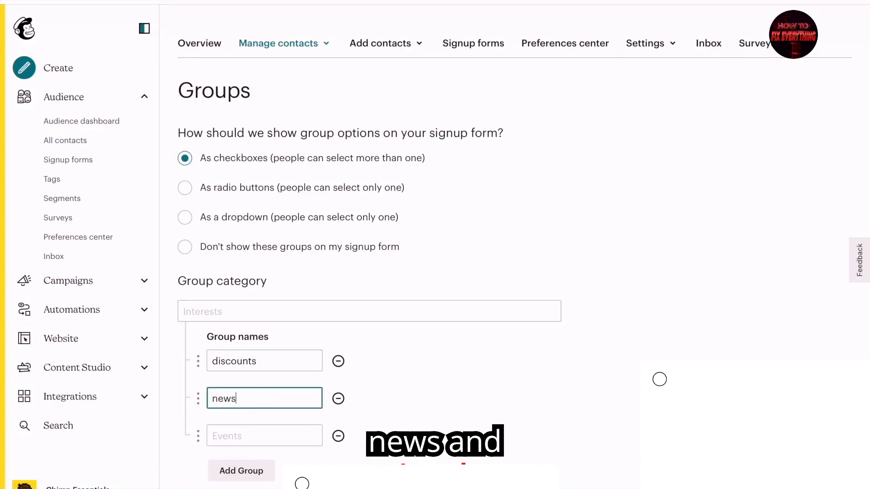
left_click(266, 440)
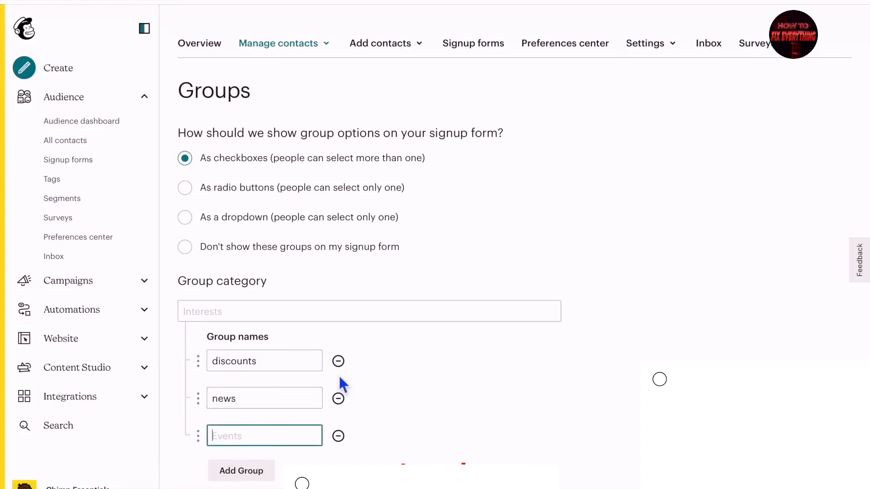
type("pt")
type("ucts")
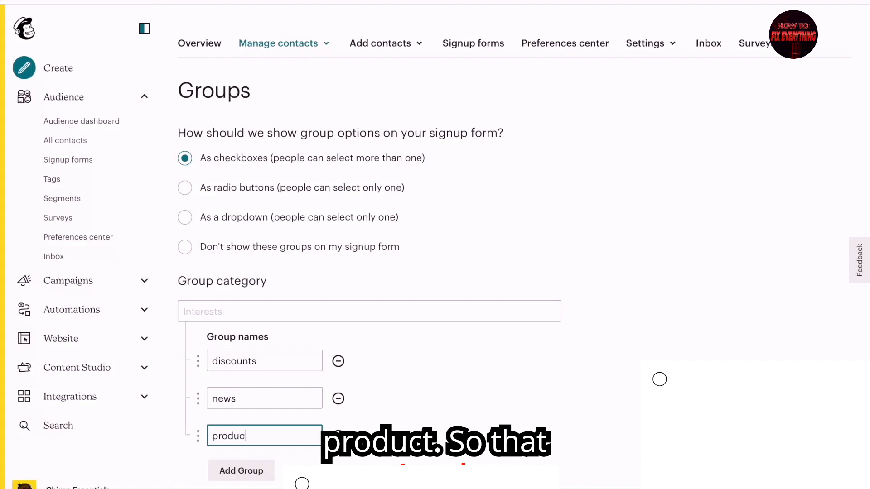
scroll(394, 353, "down", 1)
scroll(459, 430, "down", 1)
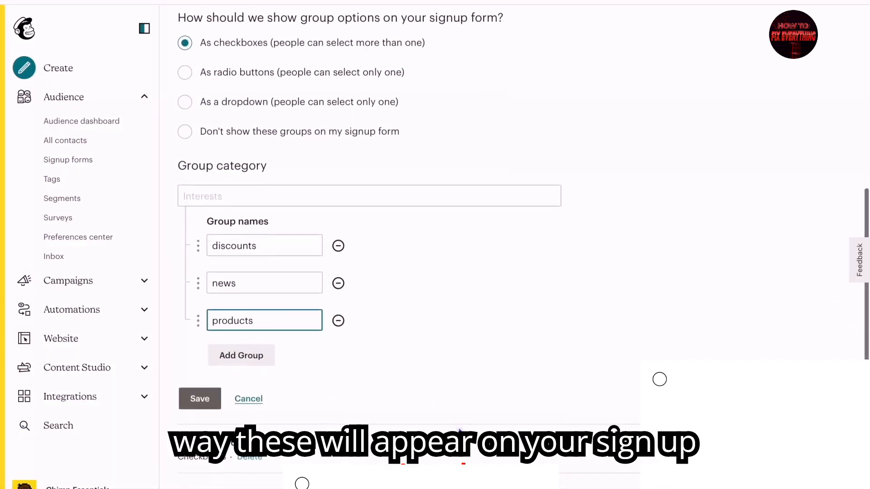